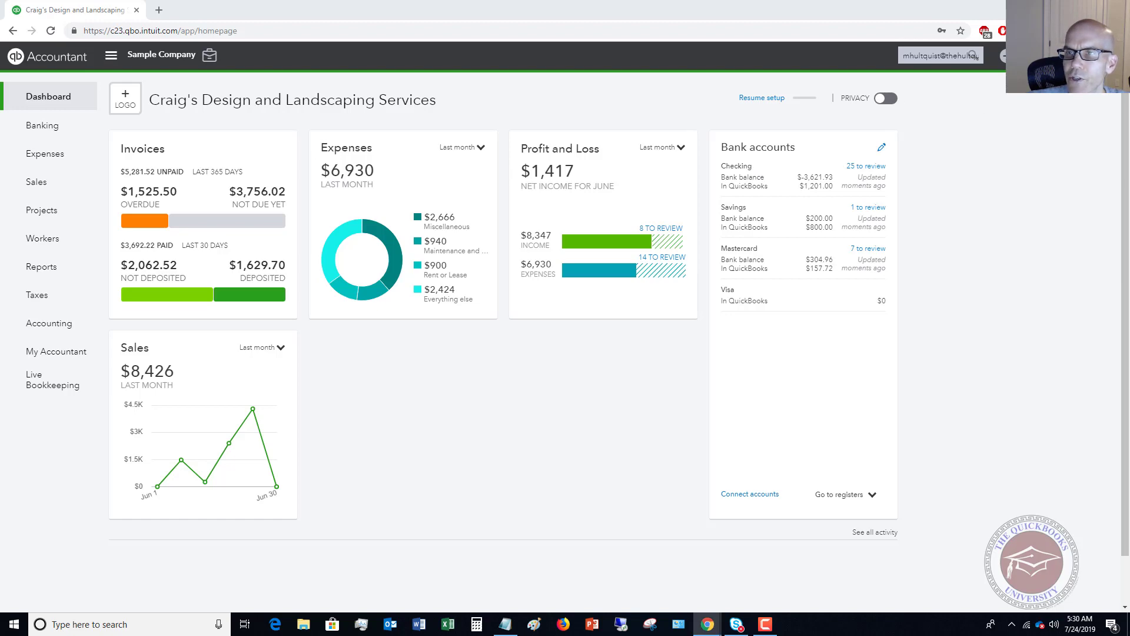
- Review the Automation options in the company's advanced account settings, and return to the dashboard
left_click(1004, 56)
left_click(614, 143)
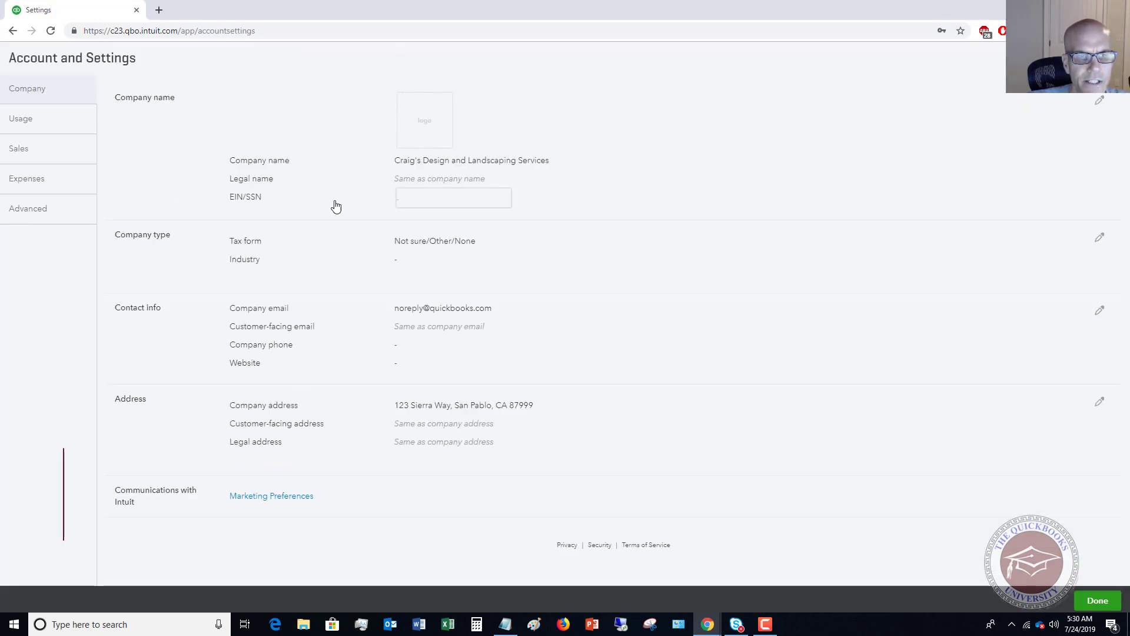
left_click(36, 218)
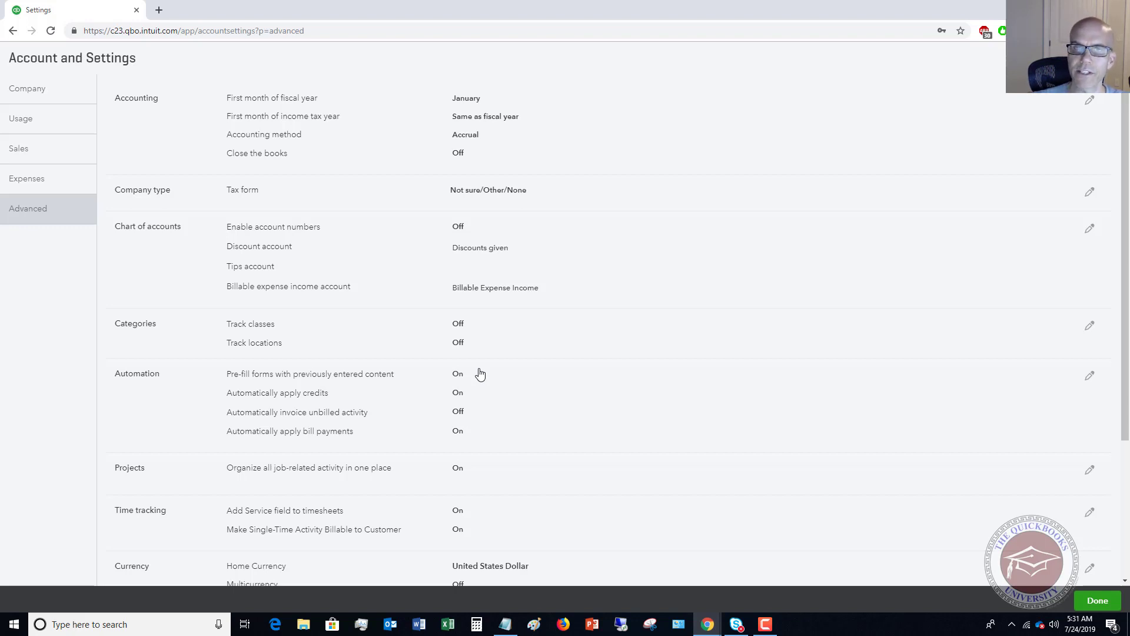
left_click(1112, 58)
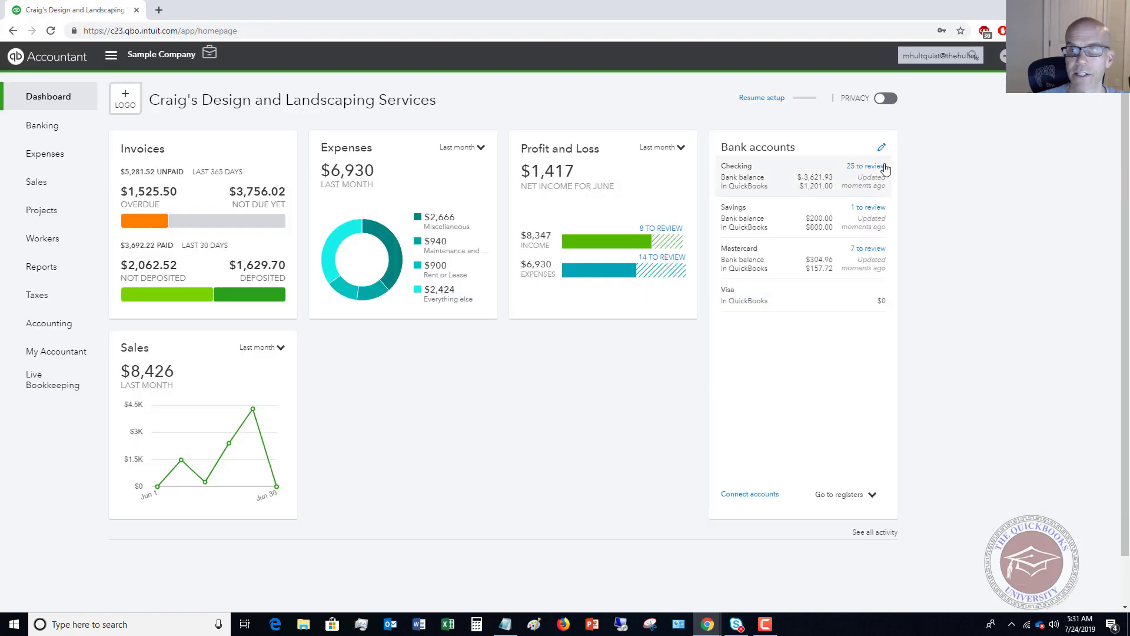
- Start a new purchase order for the vendor Bob's Burger Joint
left_click(1004, 58)
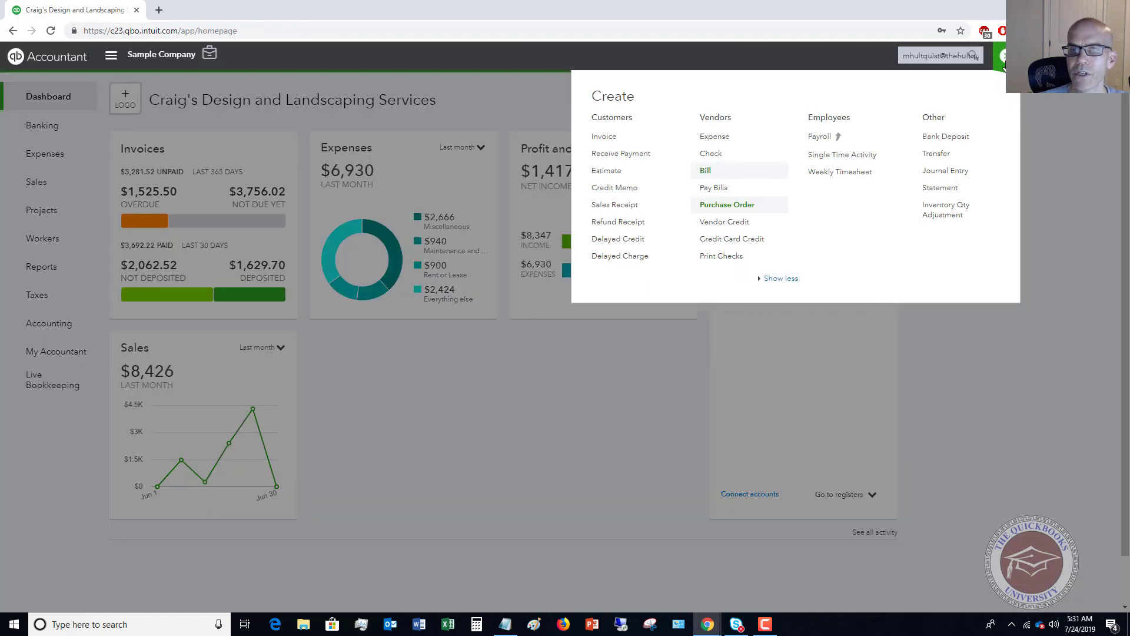
left_click(724, 205)
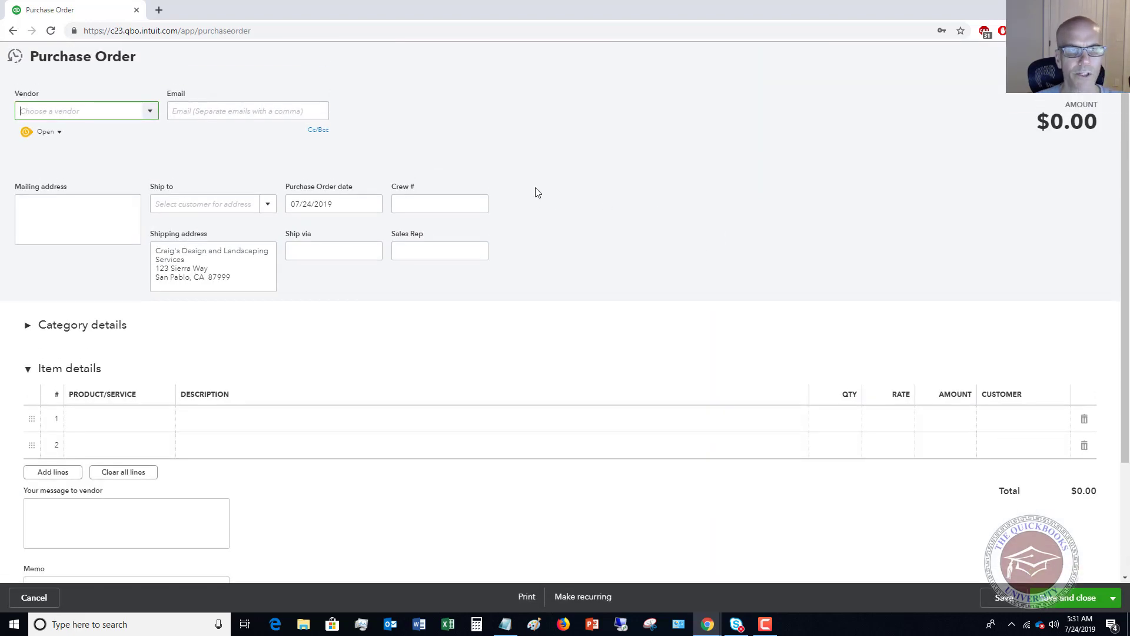
left_click(151, 114)
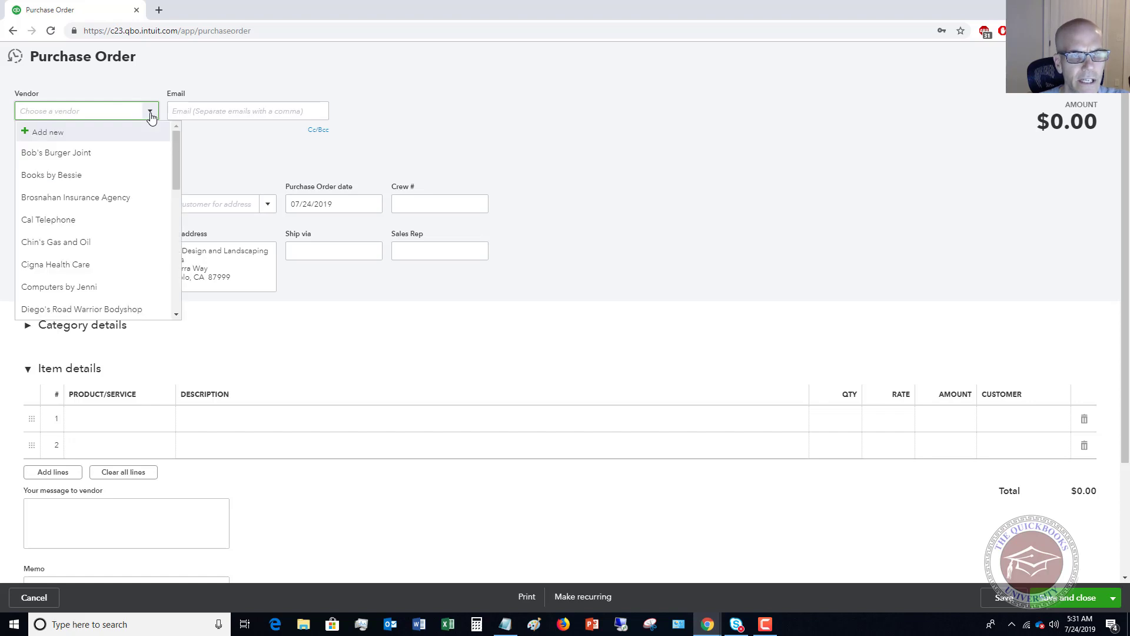
left_click(73, 154)
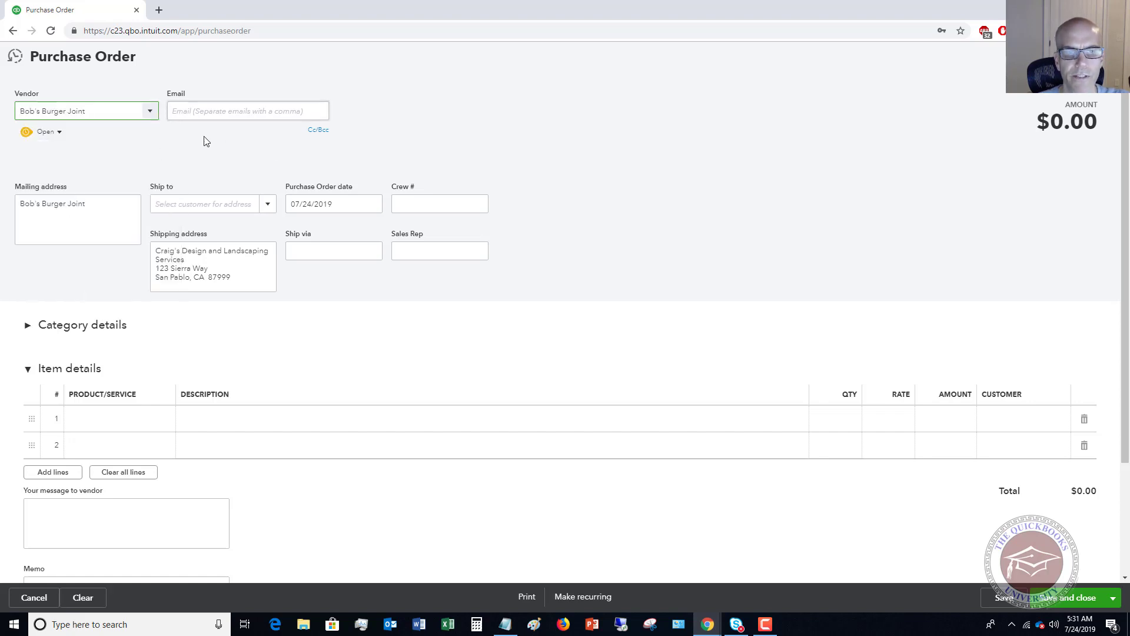
- Add the Rock Fountain item to the purchase order with quantity 10, and save and close the order
left_click(161, 421)
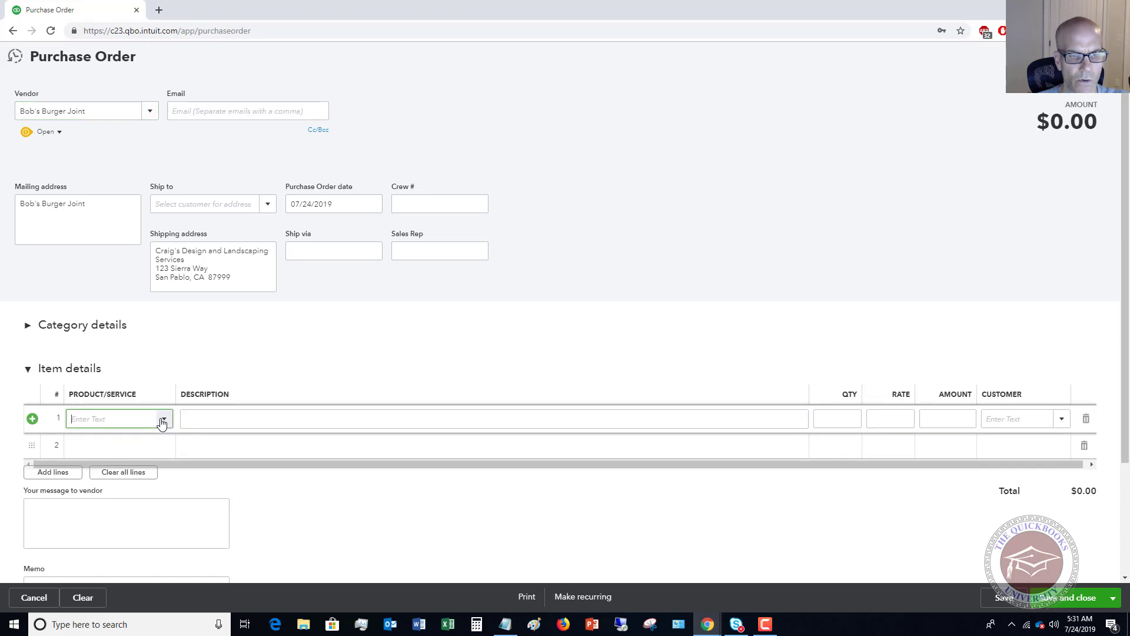
left_click(165, 419)
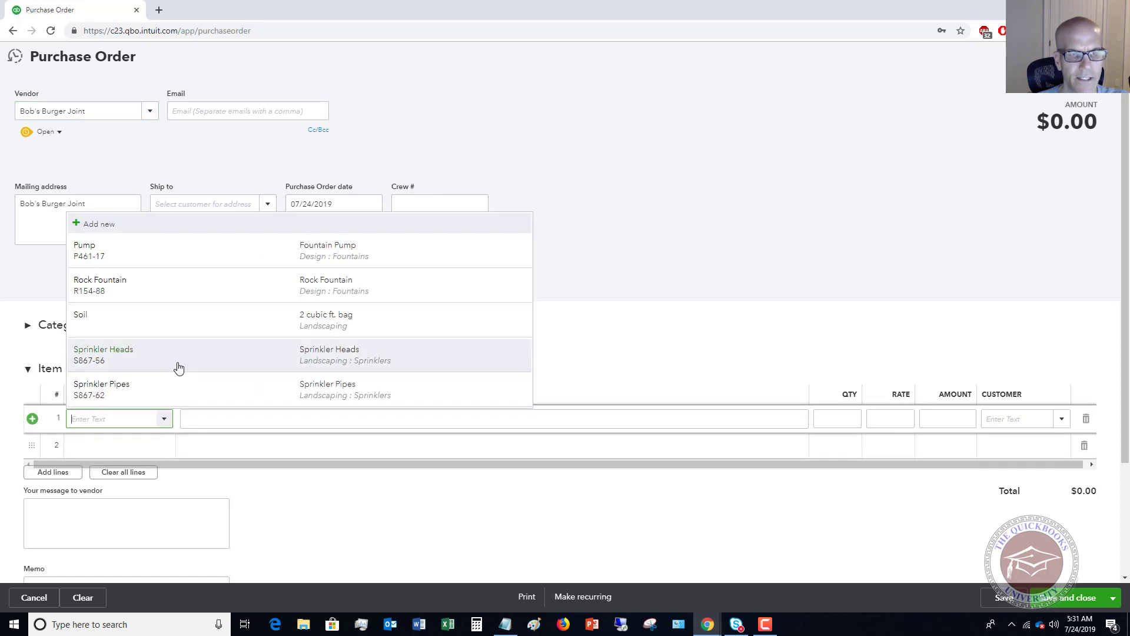
left_click(175, 291)
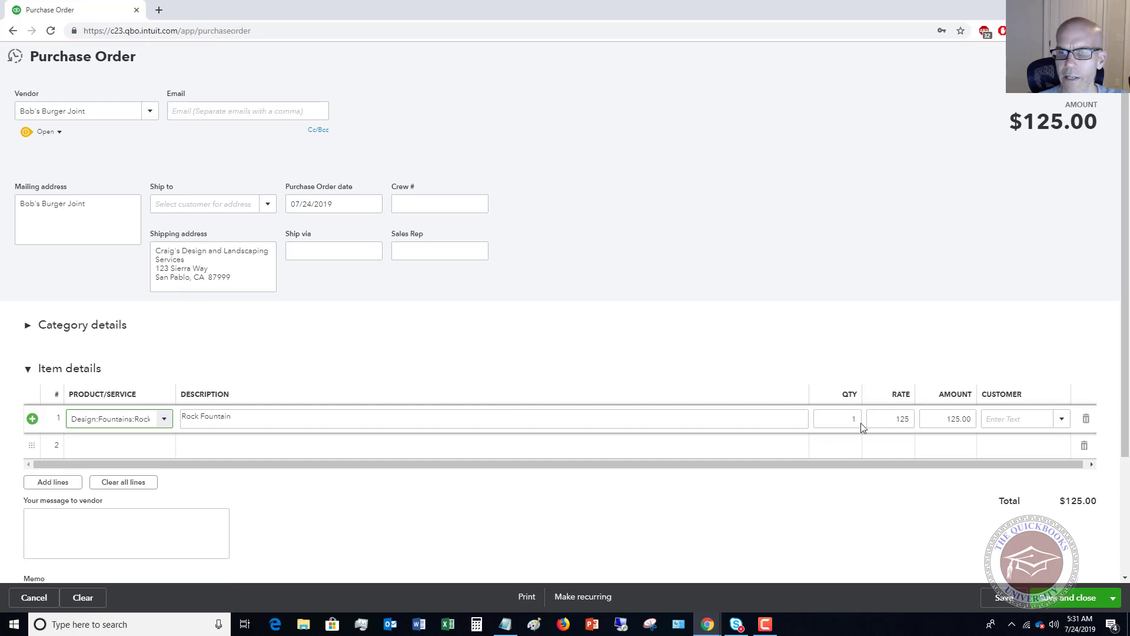
left_click(841, 416)
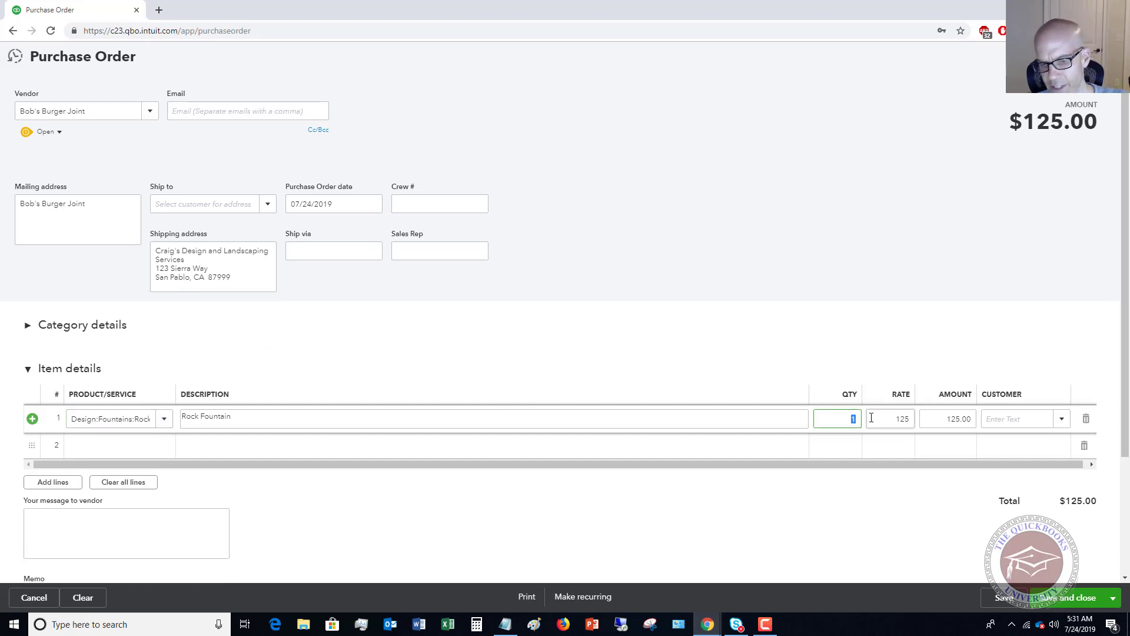
left_click(871, 417)
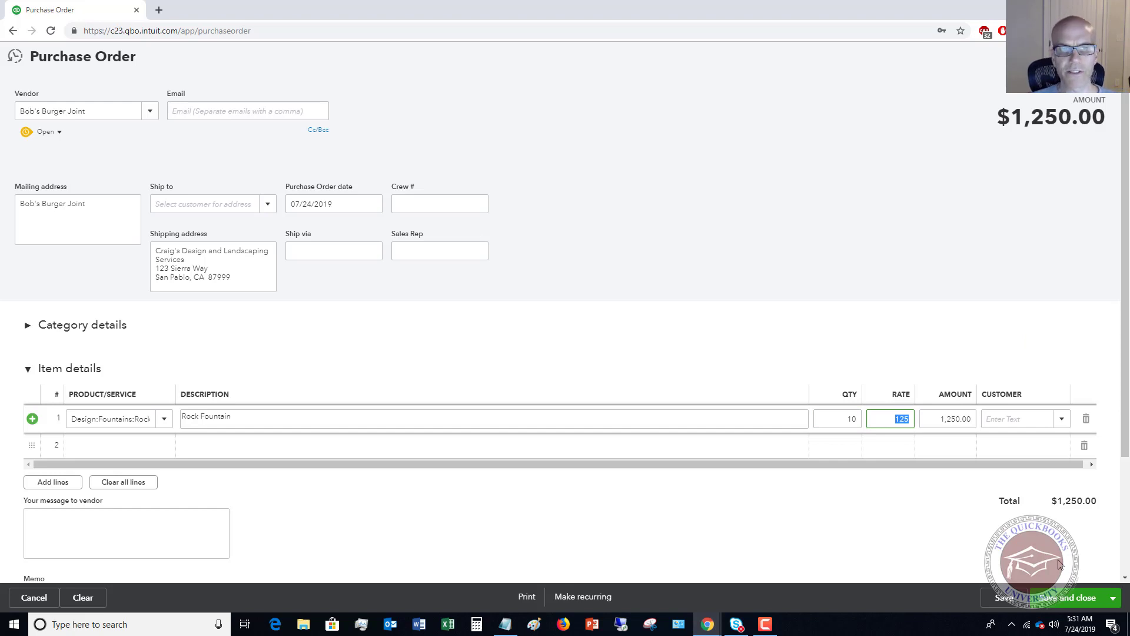
left_click(1079, 598)
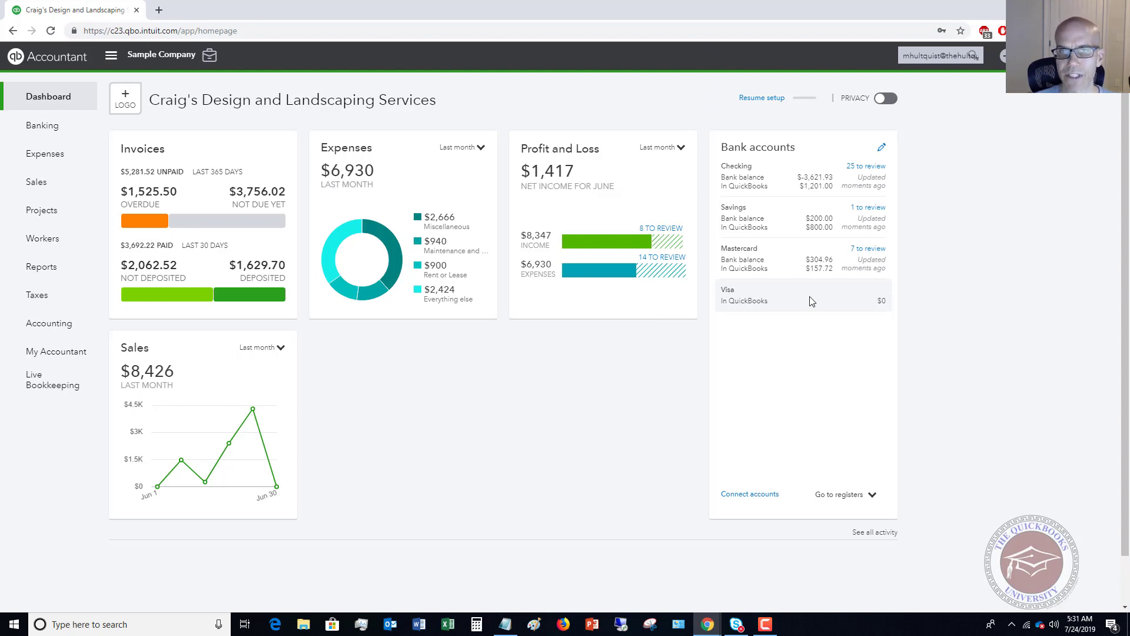
- Create a bill for Bob's Burger Joint and add the vendor's open purchase order to it
left_click(1004, 56)
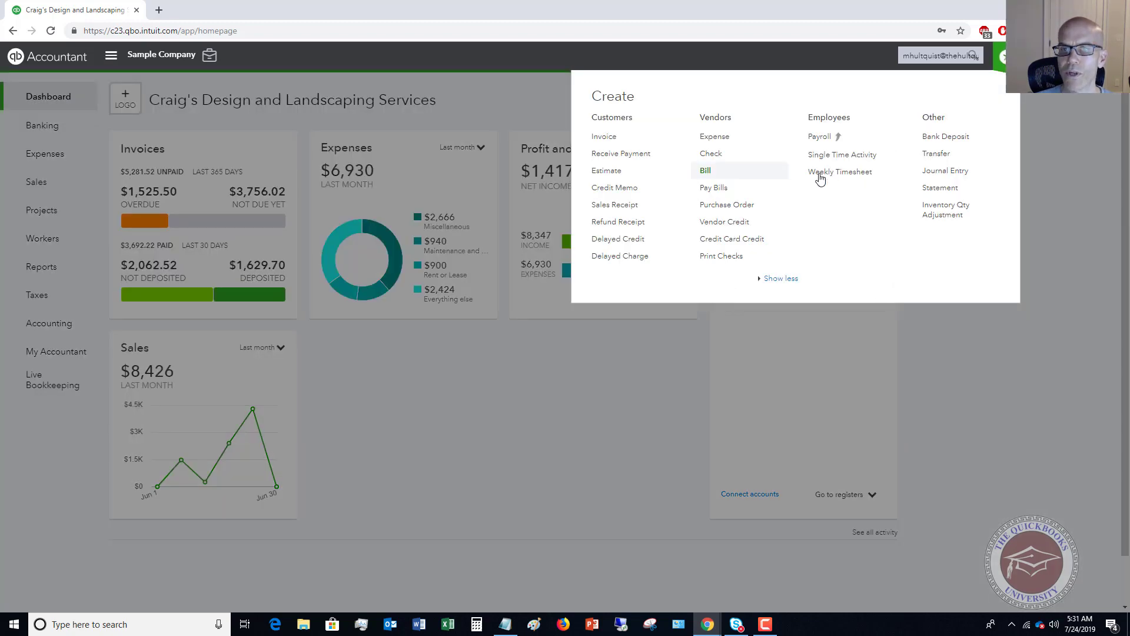
left_click(706, 172)
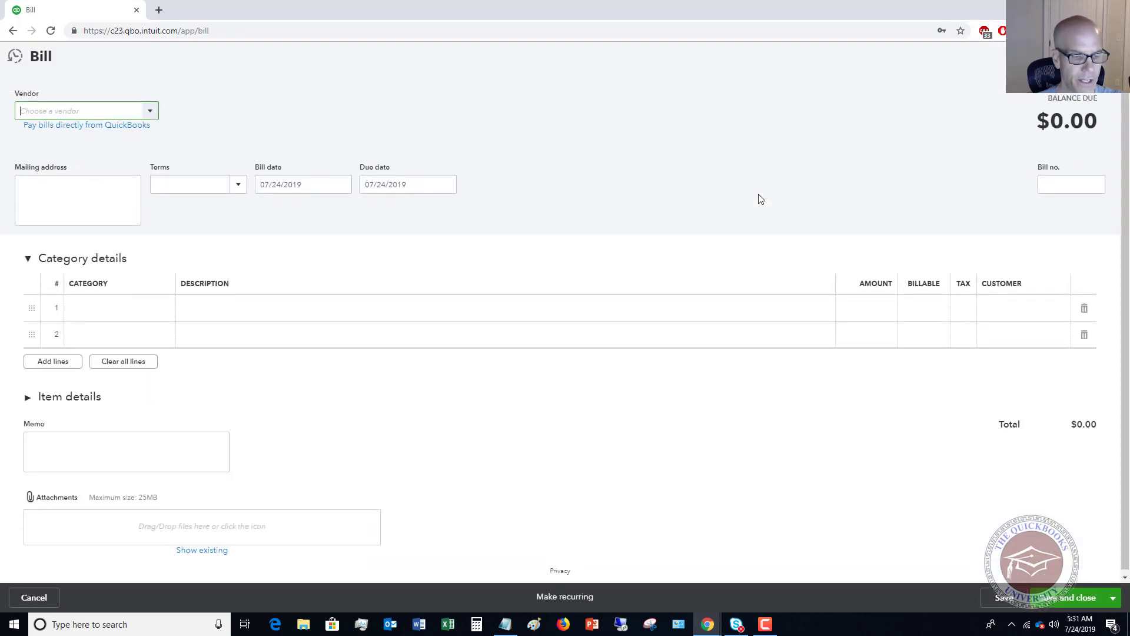
type("bob")
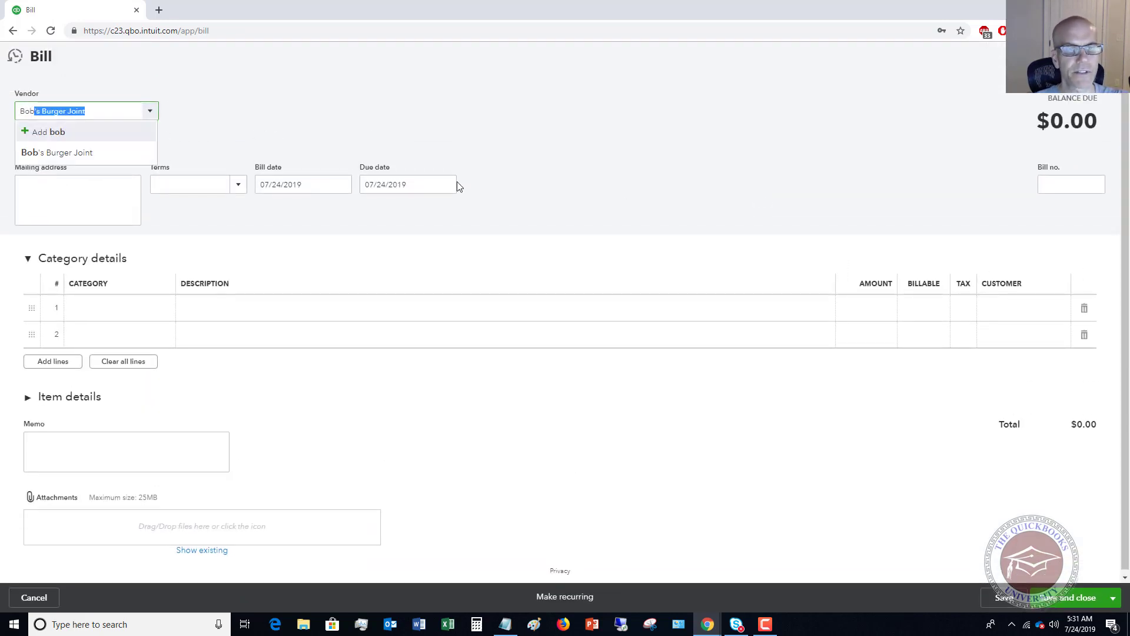
left_click(83, 153)
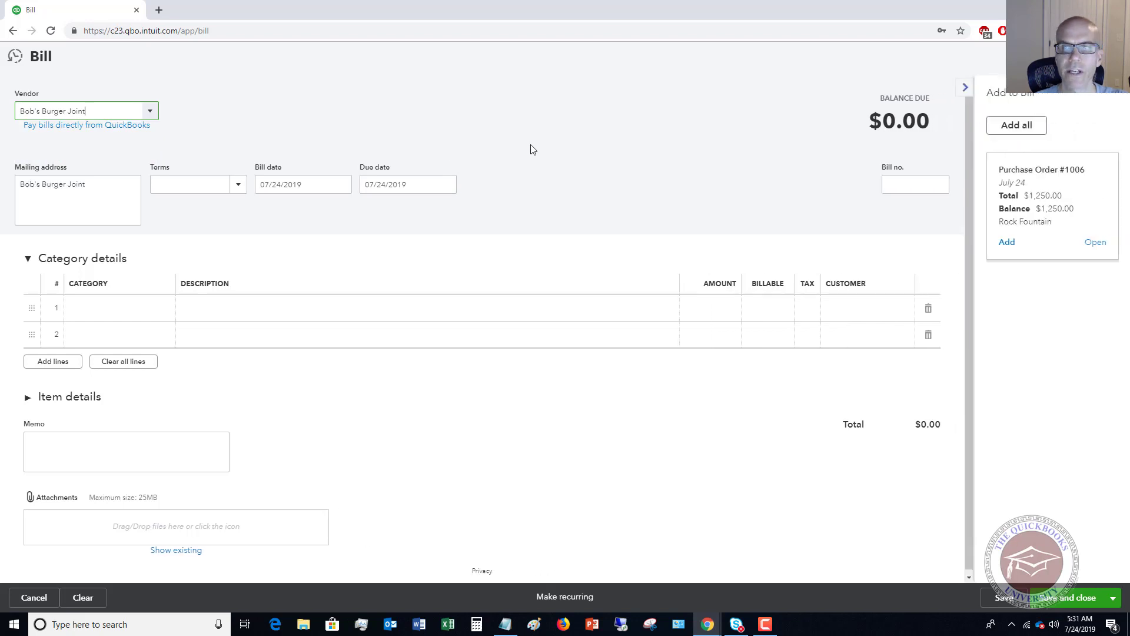
left_click(1005, 243)
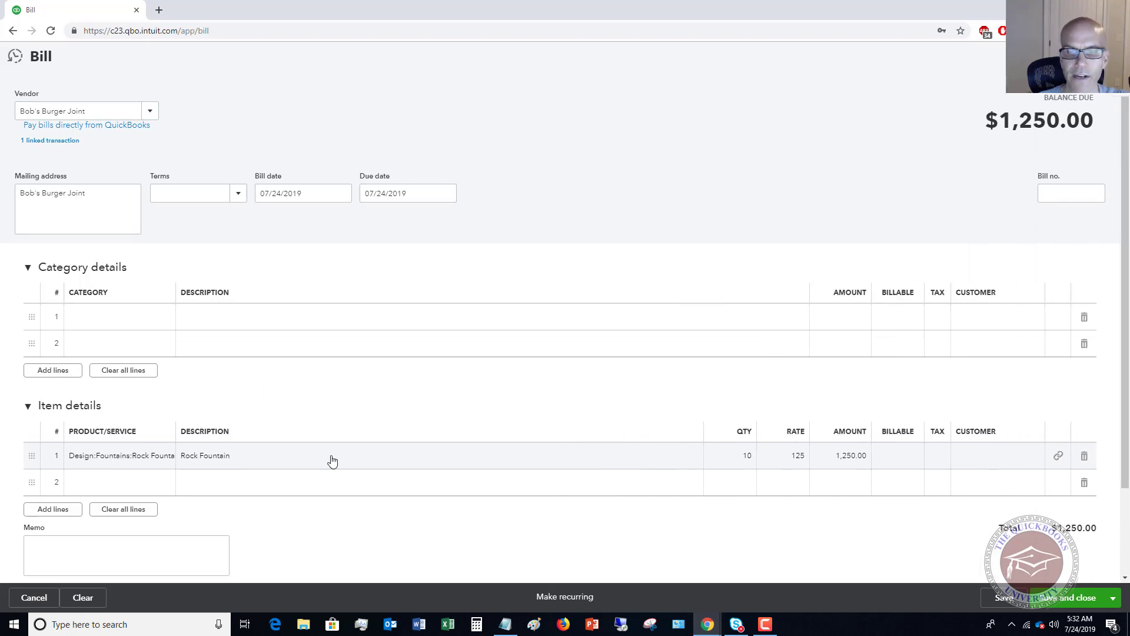
- Set the Rock Fountain quantity on the bill to 7, and save and close the bill
left_click(730, 461)
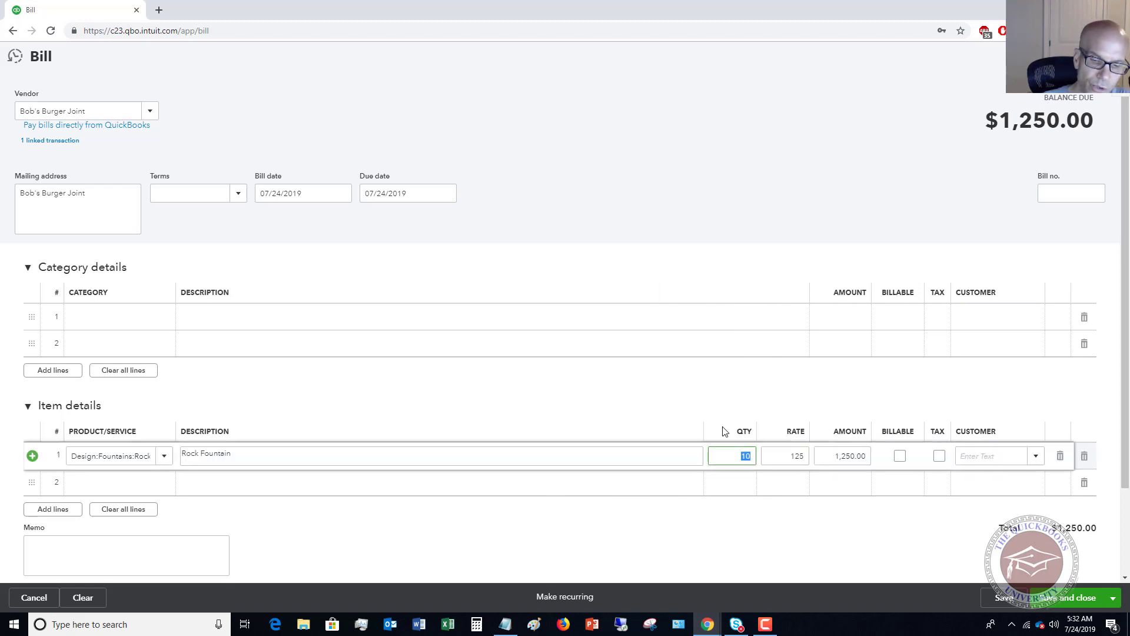
type("7")
key("Tab")
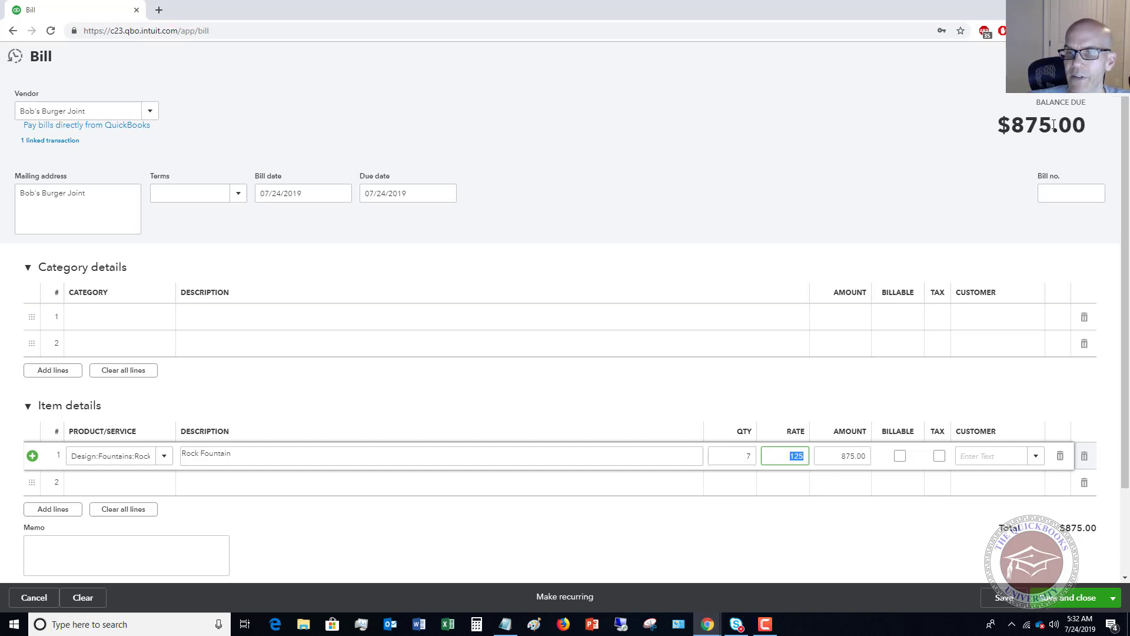
left_click(1068, 597)
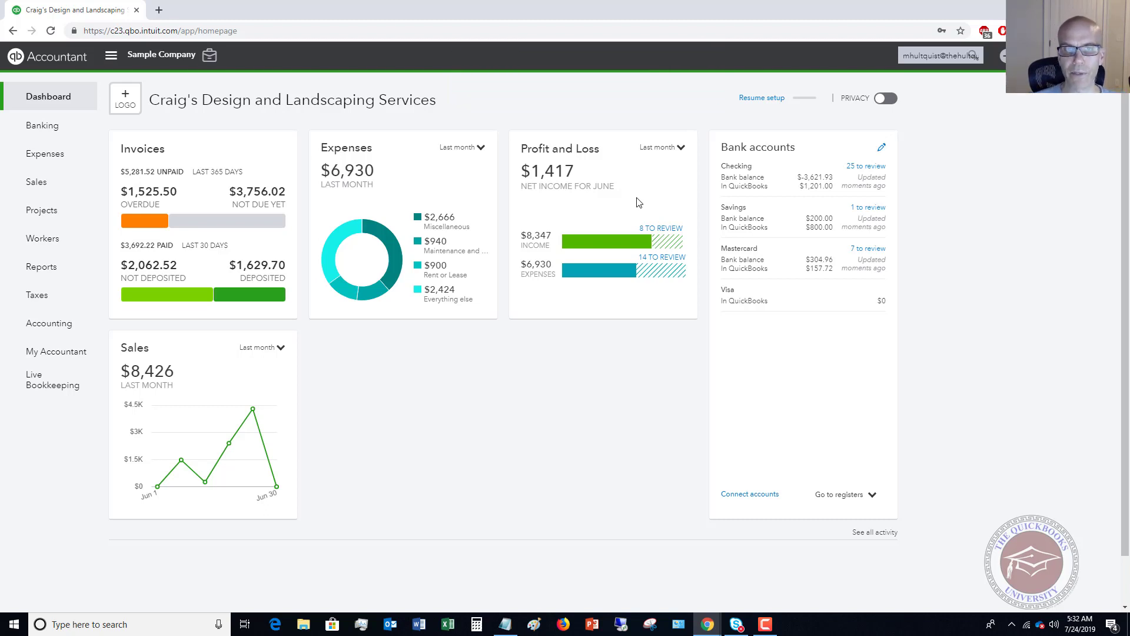
- Create a second bill for Bob's Burger Joint and add the remaining balance of the open purchase order
left_click(1005, 56)
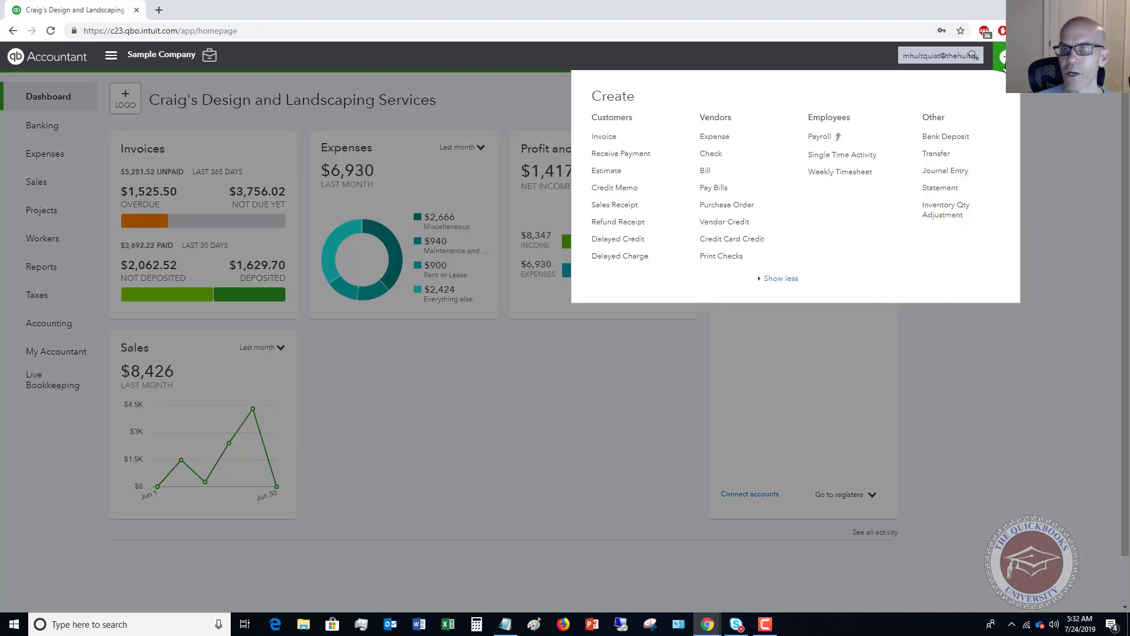
left_click(705, 171)
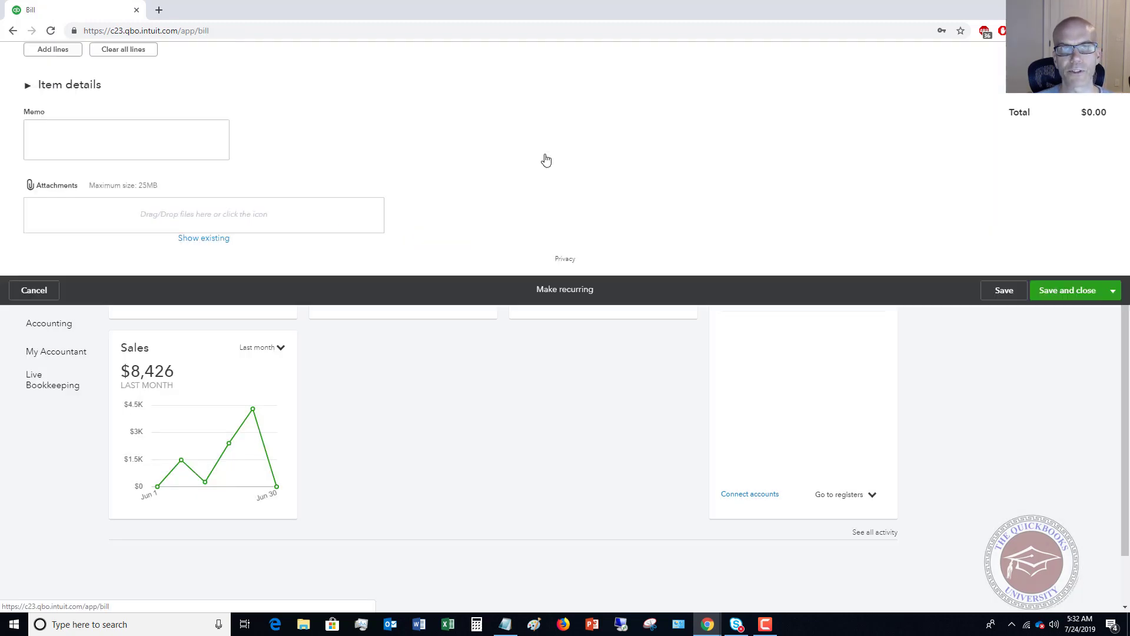
type("Bob's Burger Joint")
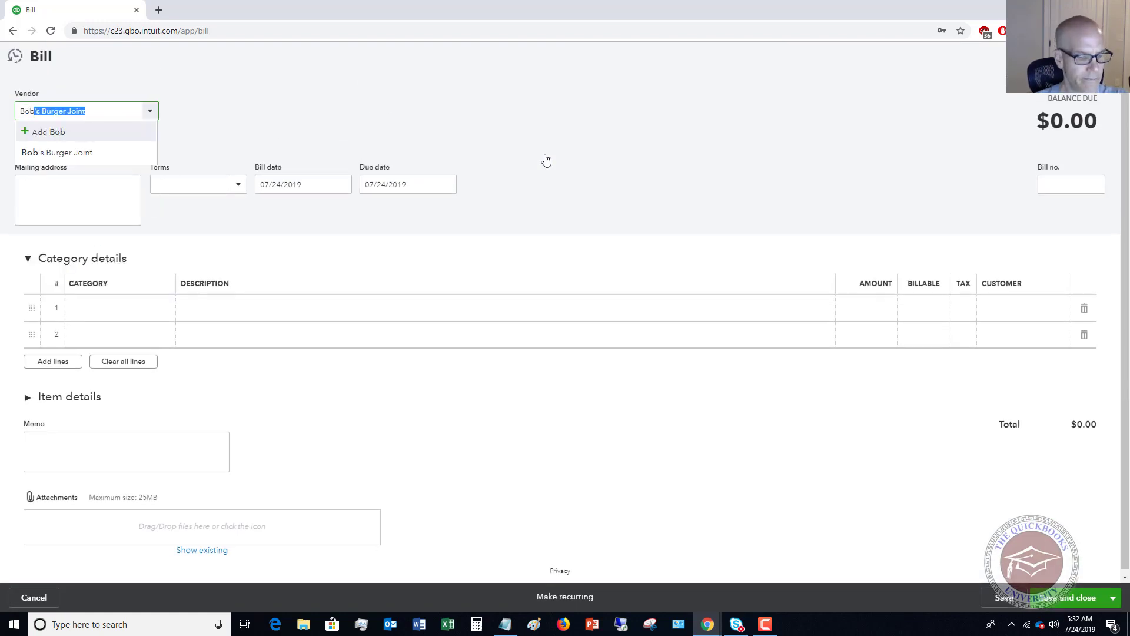
key("Return")
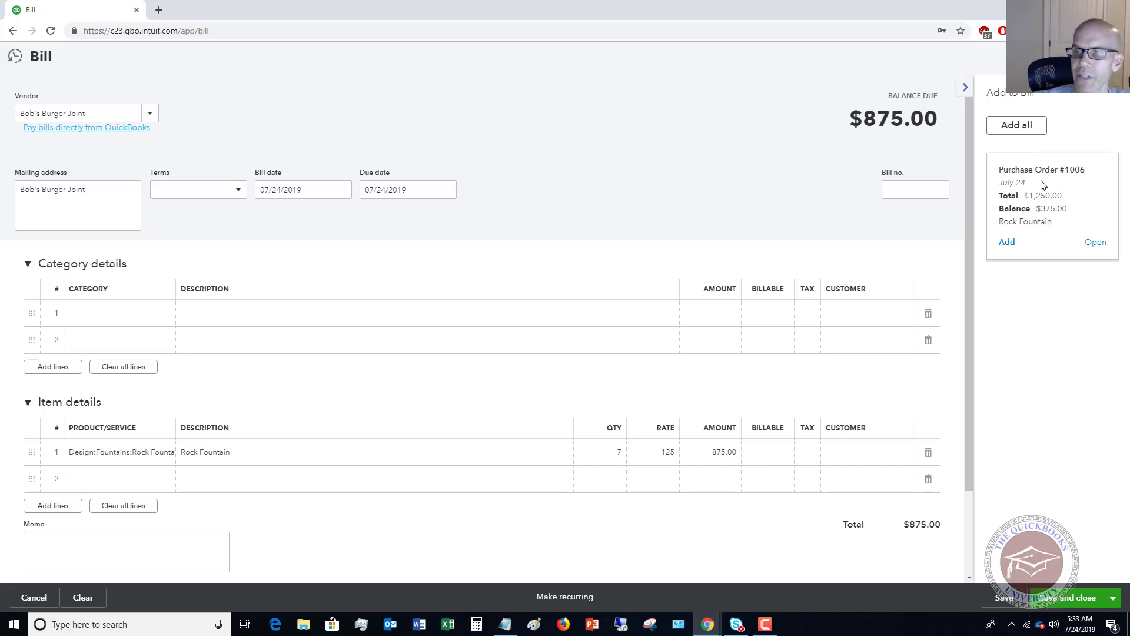
left_click(1006, 242)
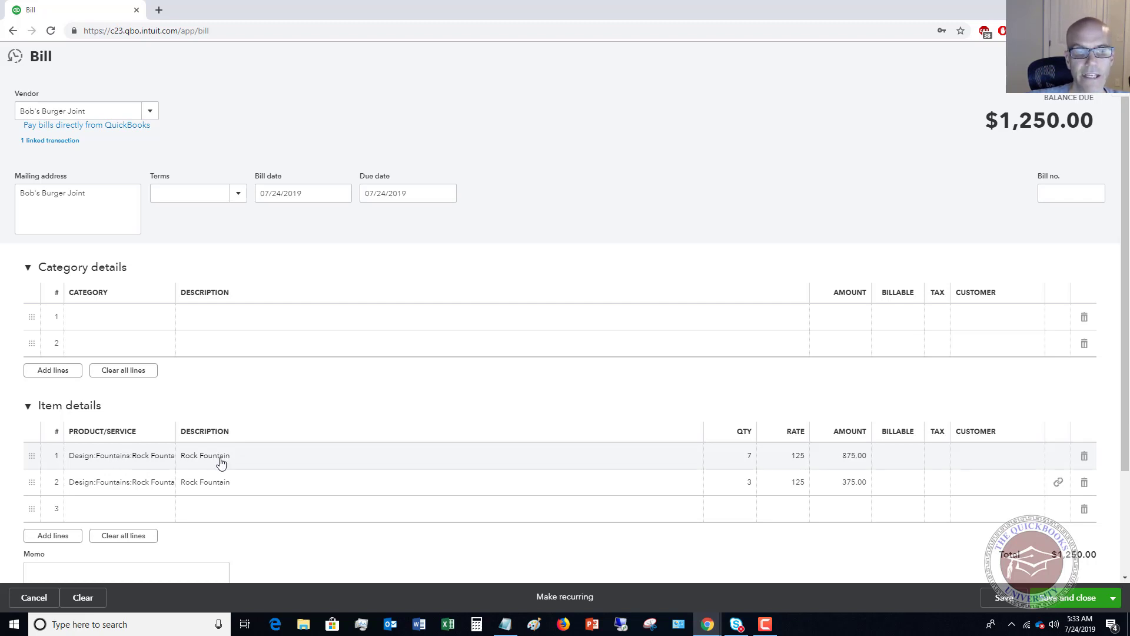
- Delete the pre-filled Rock Fountain line with quantity 7 from the second bill, and save and close it
mouse_move(745, 464)
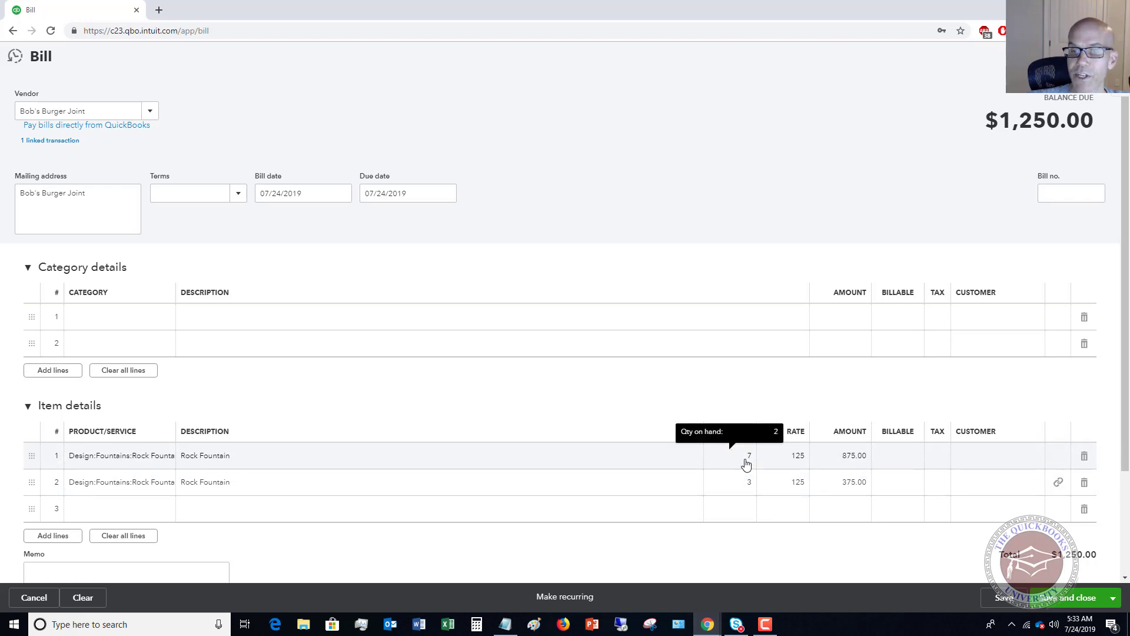
mouse_move(737, 488)
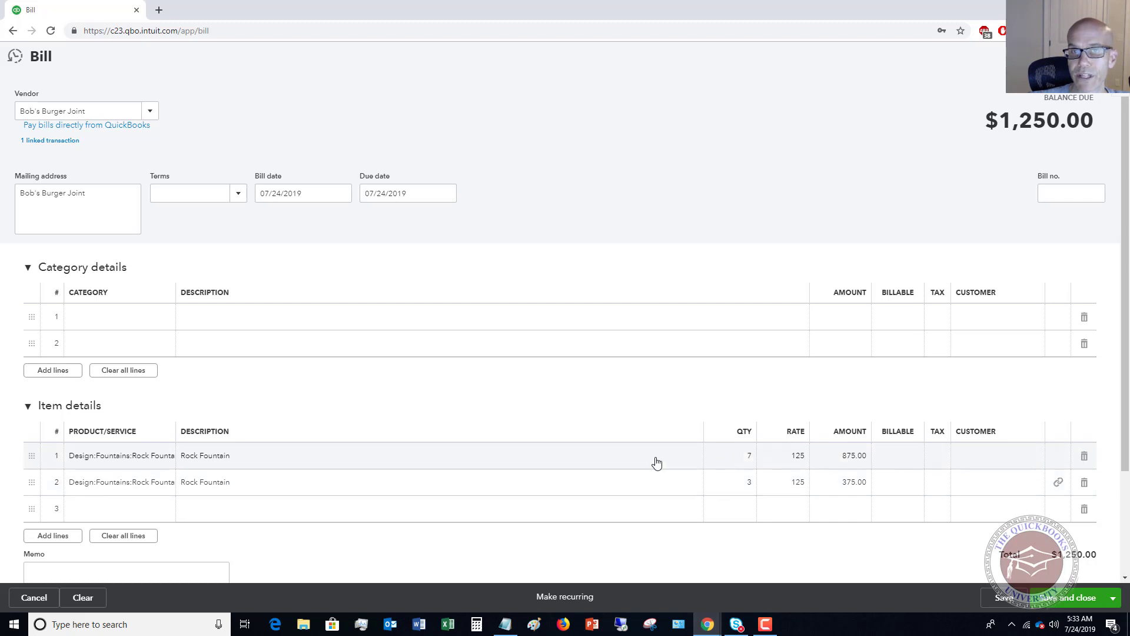
left_click(1084, 458)
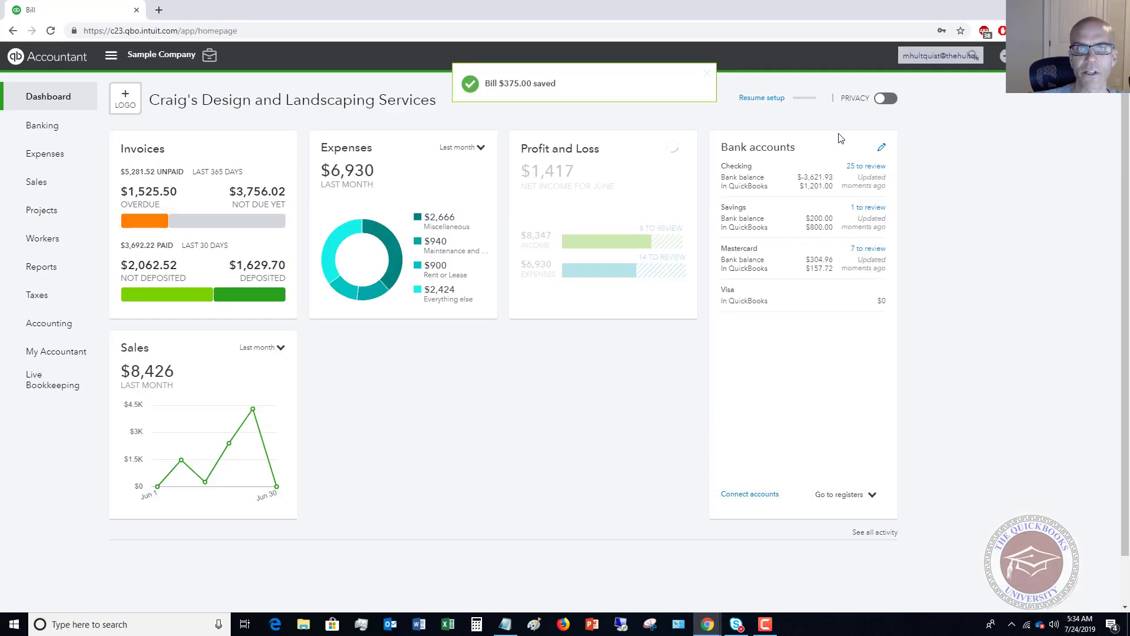
- Turn off pre-filling forms with previously entered content under Automation in the advanced account settings
left_click(1004, 55)
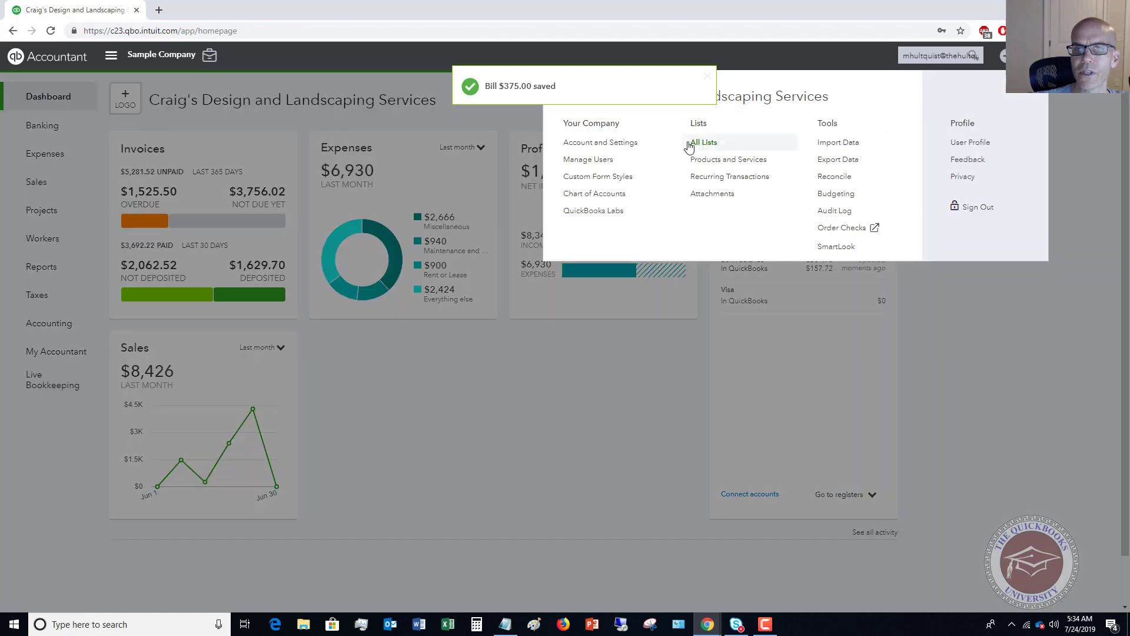
left_click(603, 143)
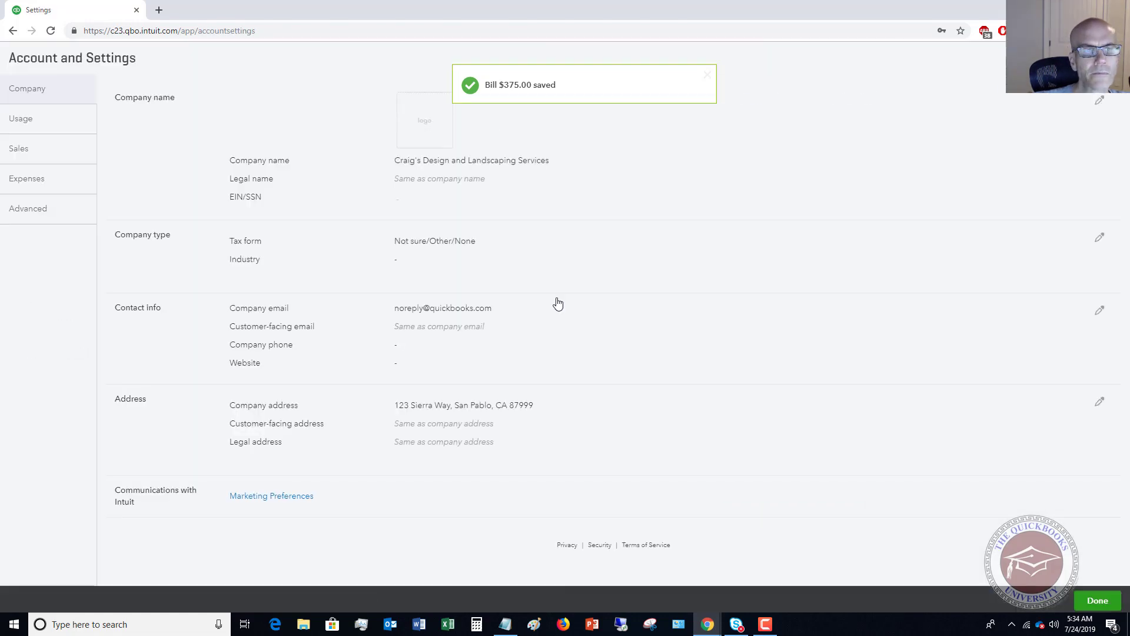
left_click(46, 213)
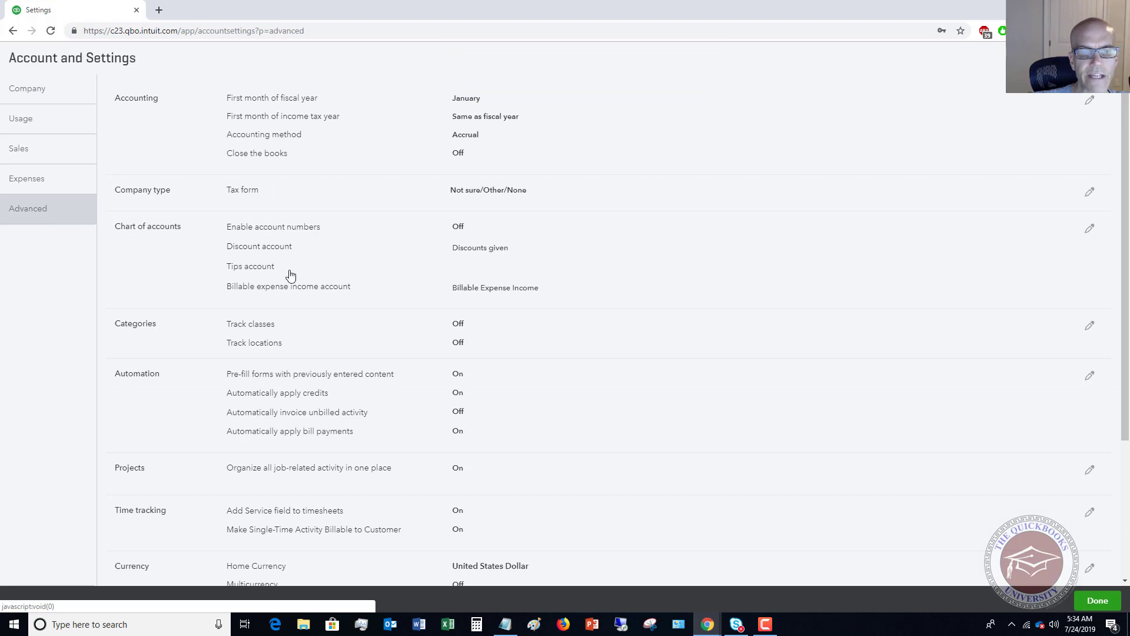
left_click(328, 377)
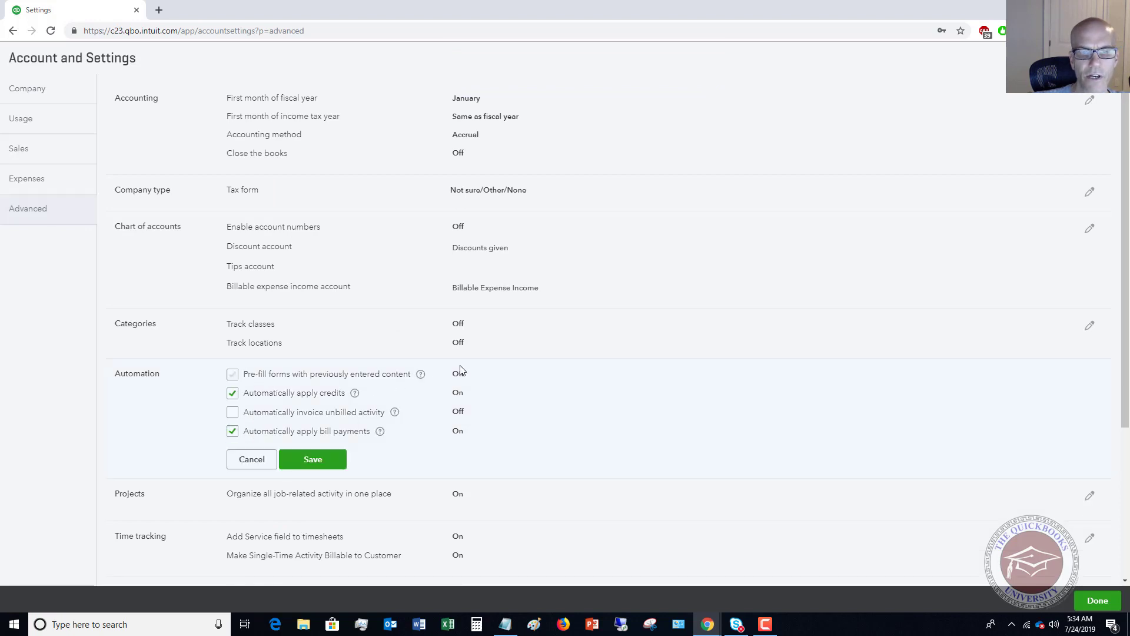
left_click(232, 375)
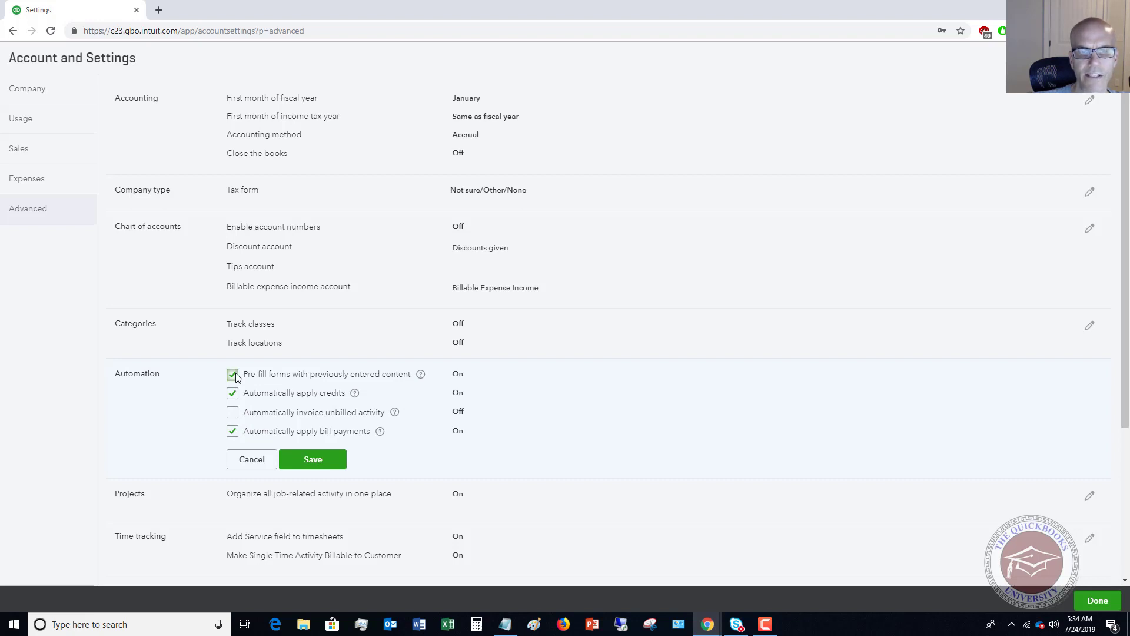
left_click(233, 375)
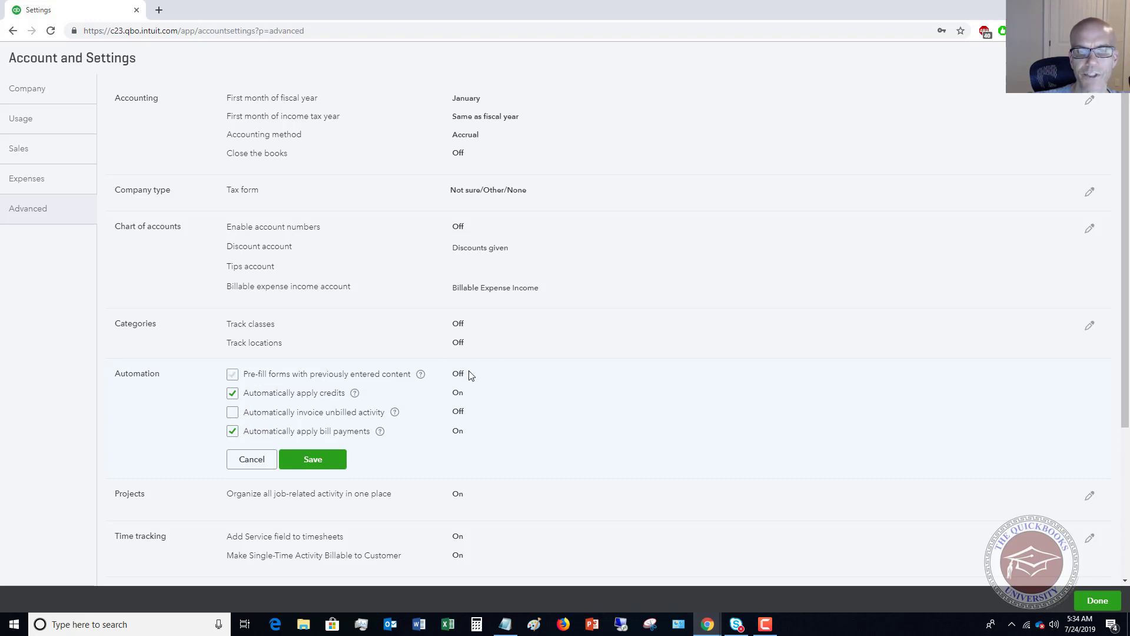